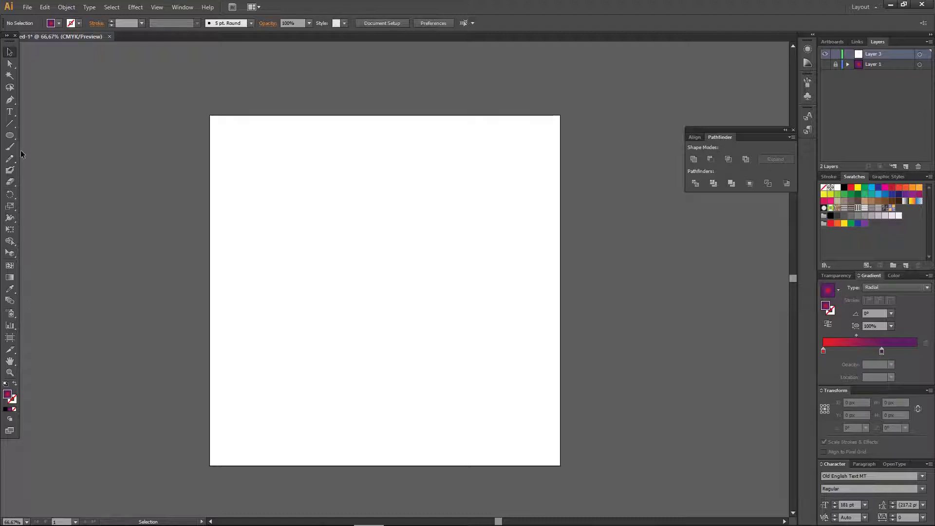
- Draw an orange-filled circle about 435 px in diameter on the artboard with the Ellipse tool
{"action": "left_click", "coordinate": [10, 136]}
{"action": "left_click", "coordinate": [59, 23]}
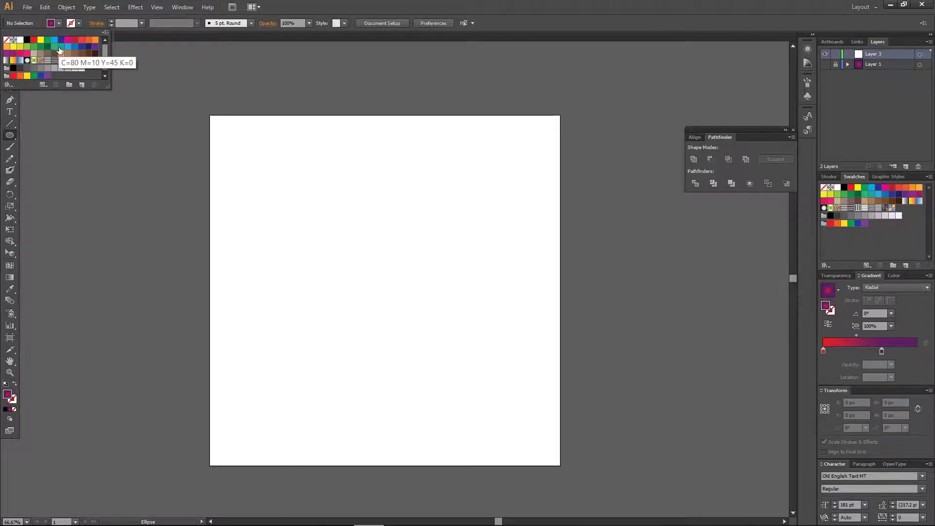
{"action": "left_click", "coordinate": [95, 41]}
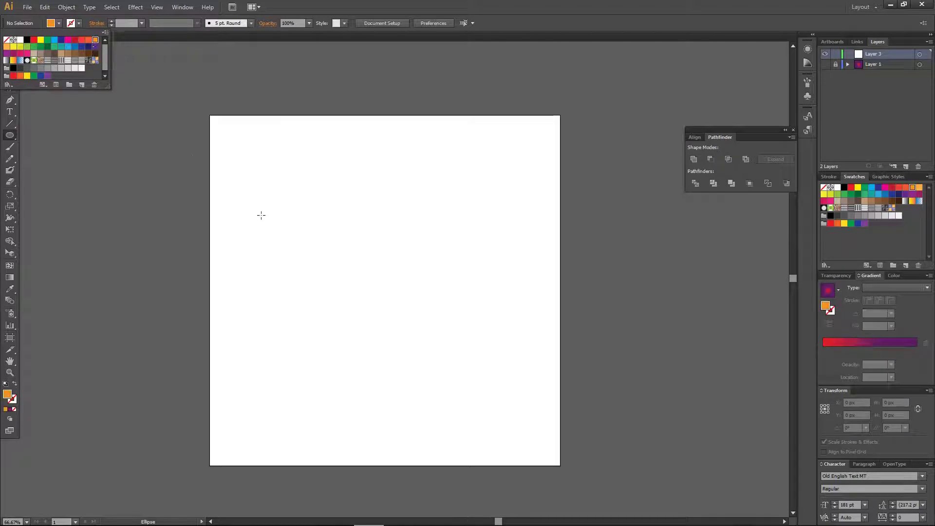
{"action": "left_click", "coordinate": [305, 242]}
{"action": "left_click_drag", "start_coordinate": [334, 248], "coordinate": [462, 389]}
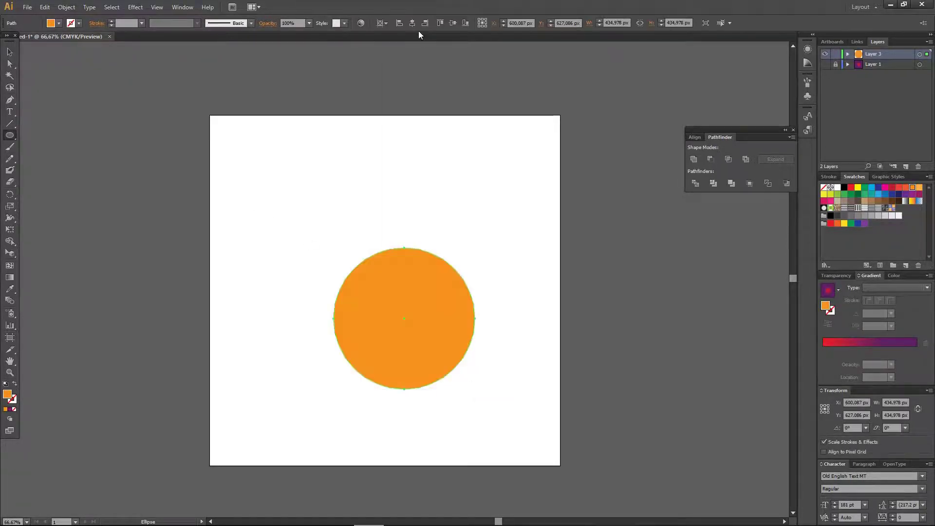
- Centre the orange circle on the artboard and enlarge it proportionally from its centre
{"action": "left_click", "coordinate": [451, 23]}
{"action": "left_click", "coordinate": [10, 52]}
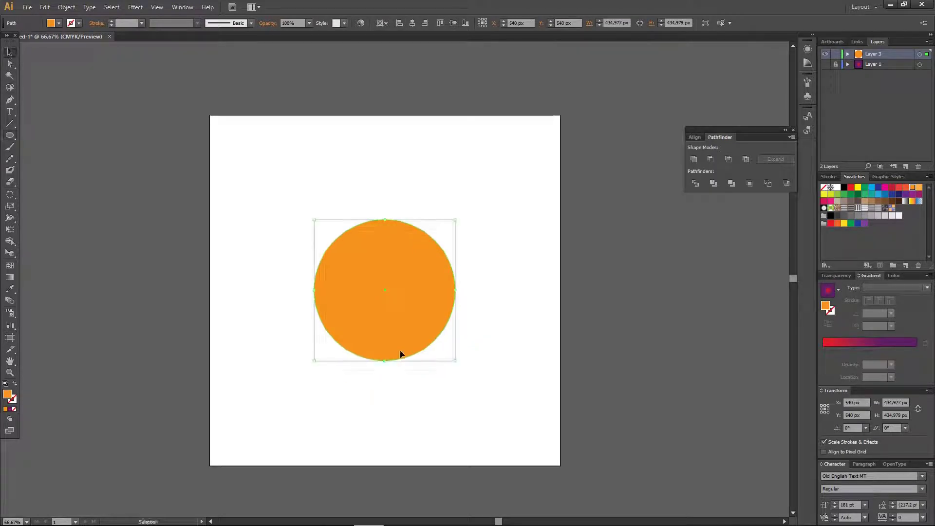
{"action": "left_click_drag", "start_coordinate": [455, 361], "coordinate": [466, 386]}
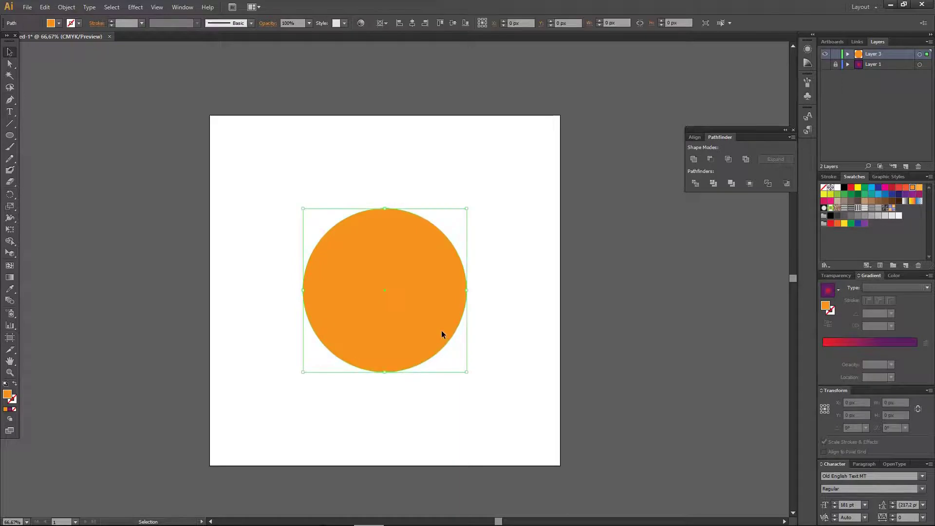
- Draw a horizontal line about 670 px long across the circle and centre it on the artboard
{"action": "left_click", "coordinate": [8, 126]}
{"action": "mouse_move", "coordinate": [270, 287]}
{"action": "left_mouse_down"}
{"action": "mouse_move", "coordinate": [493, 302]}
{"action": "mouse_move", "coordinate": [489, 290]}
{"action": "left_mouse_up"}
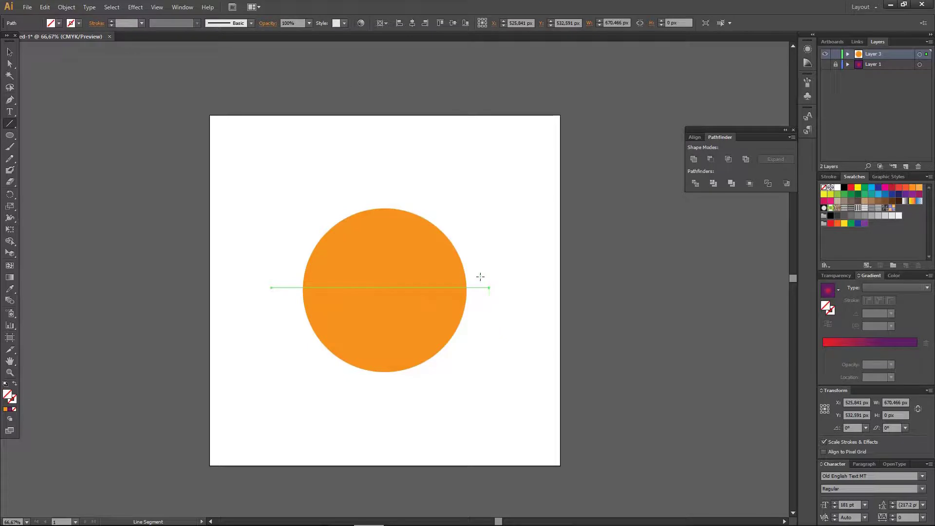
{"action": "left_click", "coordinate": [449, 23]}
{"action": "left_click", "coordinate": [412, 24]}
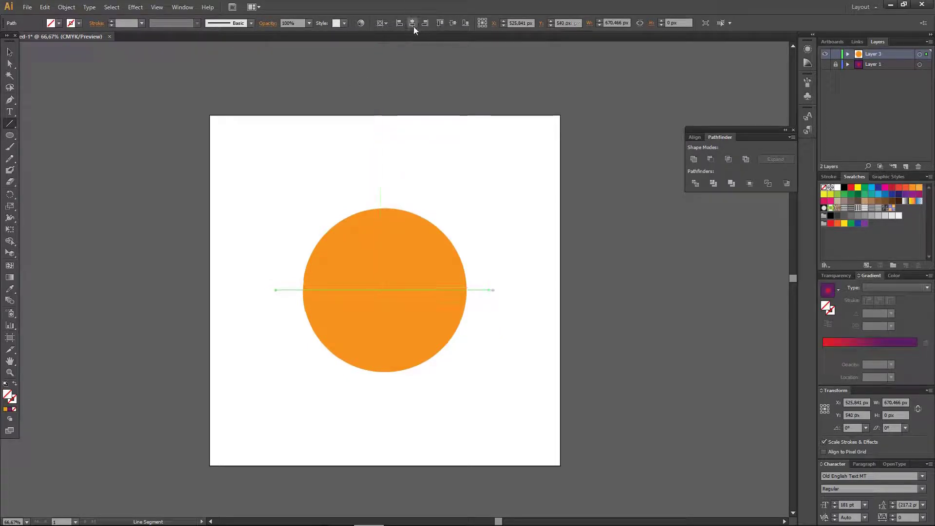
- Give the horizontal line a 2 pt stroke in dark blue
{"action": "left_click", "coordinate": [9, 52]}
{"action": "left_click", "coordinate": [111, 21]}
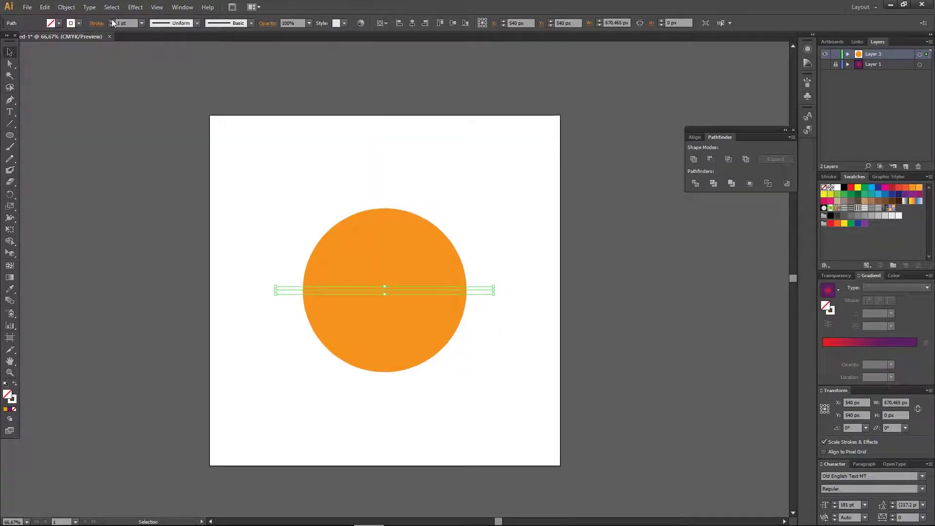
{"action": "left_click", "coordinate": [114, 74]}
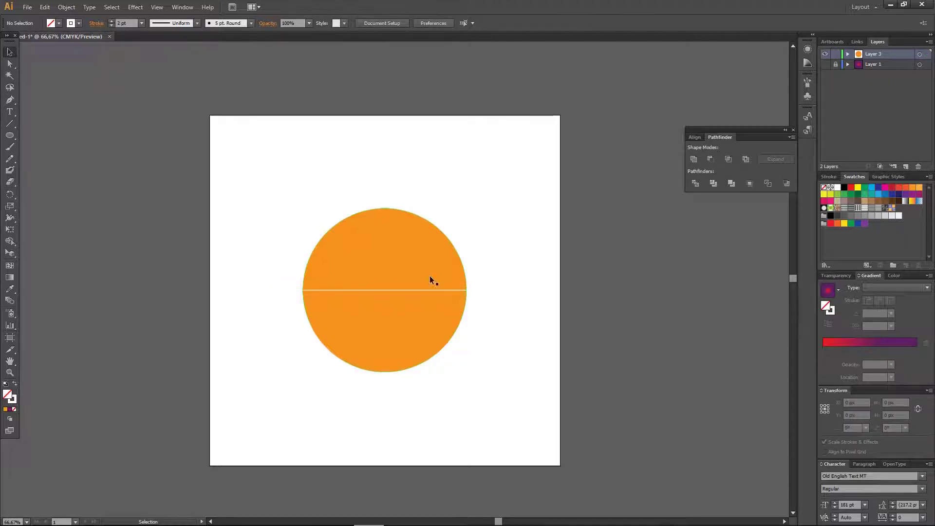
{"action": "left_click", "coordinate": [474, 290]}
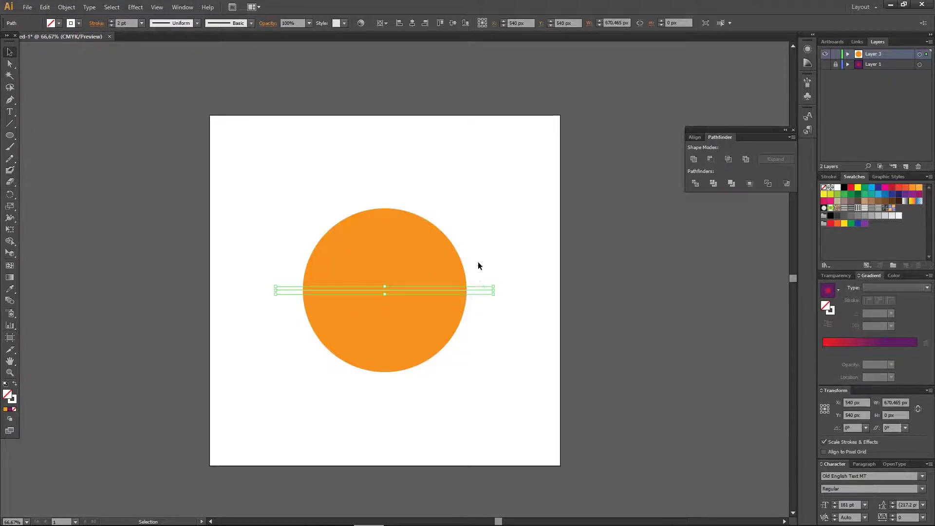
{"action": "left_click", "coordinate": [484, 284]}
{"action": "left_click", "coordinate": [484, 291]}
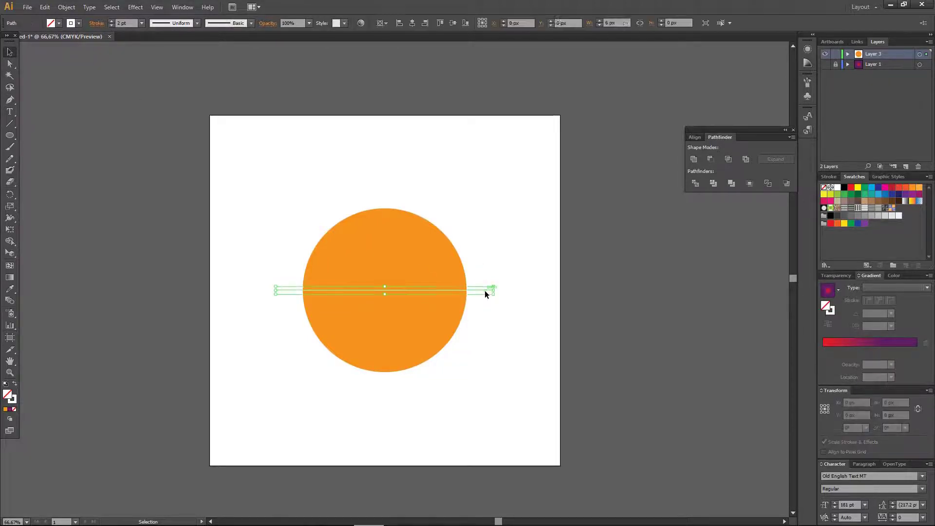
{"action": "left_click", "coordinate": [78, 23]}
{"action": "left_click", "coordinate": [62, 40]}
{"action": "left_click", "coordinate": [129, 174]}
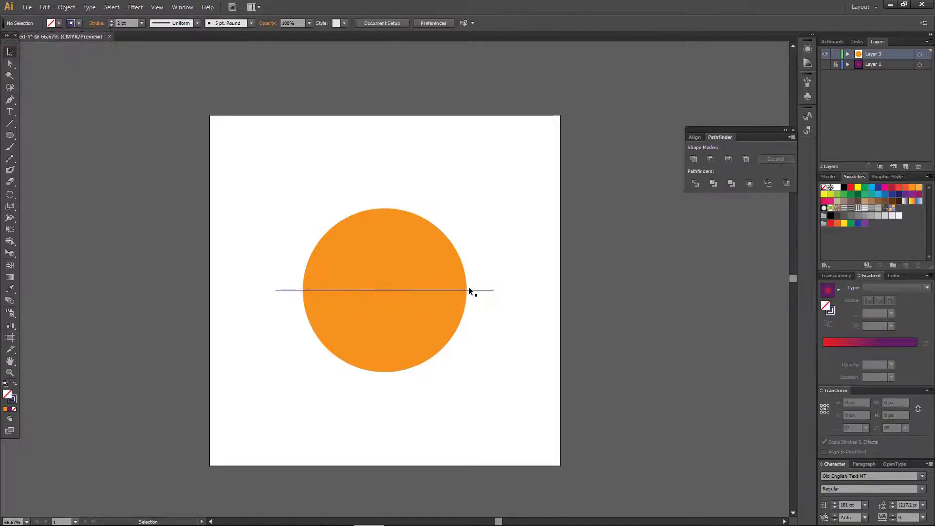
- Duplicate the blue line in place and move the copy straight down to the circle's lower edge, at Y 792 px
{"action": "left_click", "coordinate": [476, 290]}
{"action": "key", "text": "a"}
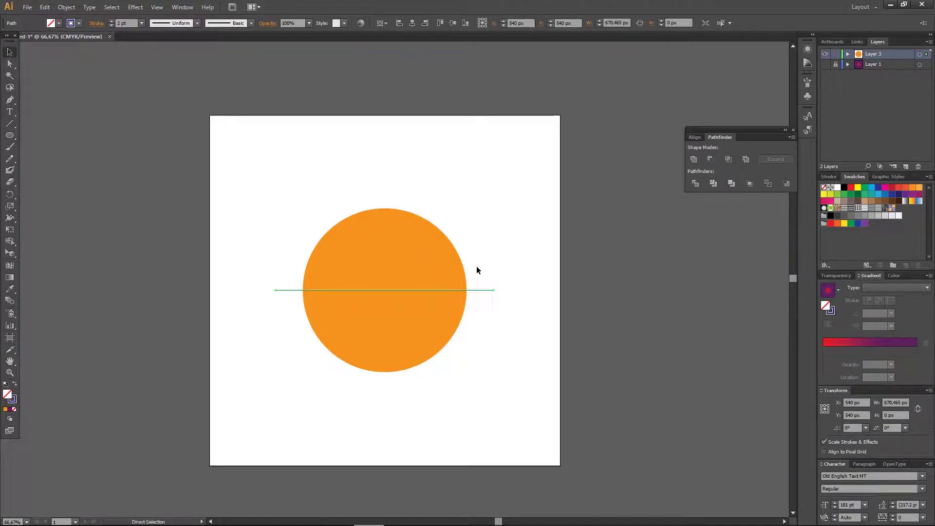
{"action": "key", "text": "v"}
{"action": "key", "text": "ctrl+c"}
{"action": "key", "text": "ctrl+f"}
{"action": "key", "text": "shift+Down"}
{"action": "key", "text": "shift+Down"}
{"action": "key", "text": "shift+Down"}
{"action": "key", "text": "shift+Down"}
{"action": "key", "text": "shift+Down"}
{"action": "key", "text": "shift+Down"}
{"action": "key", "text": "shift+Down"}
{"action": "key", "text": "shift+Down"}
{"action": "key", "text": "shift+Down"}
{"action": "key", "text": "shift+Down"}
{"action": "key", "text": "shift+Down"}
{"action": "key", "text": "shift+Down"}
{"action": "key", "text": "shift+Down"}
{"action": "key", "text": "shift+Down"}
{"action": "key", "text": "shift+Down"}
{"action": "key", "text": "shift+Down"}
{"action": "key", "text": "shift+Down"}
{"action": "key", "text": "shift+Down"}
{"action": "key", "text": "shift+Down"}
{"action": "key", "text": "shift+Down"}
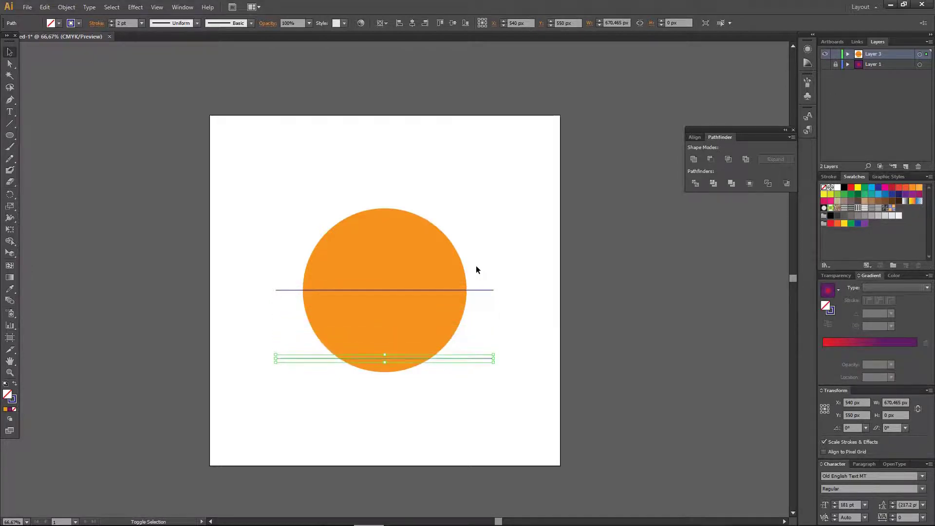
{"action": "key", "text": "shift+Down"}
{"action": "key", "text": "shift+Down"}
{"action": "key", "text": "shift+Down"}
{"action": "key", "text": "shift+Down"}
{"action": "key", "text": "a"}
{"action": "key", "text": "ctrl+1"}
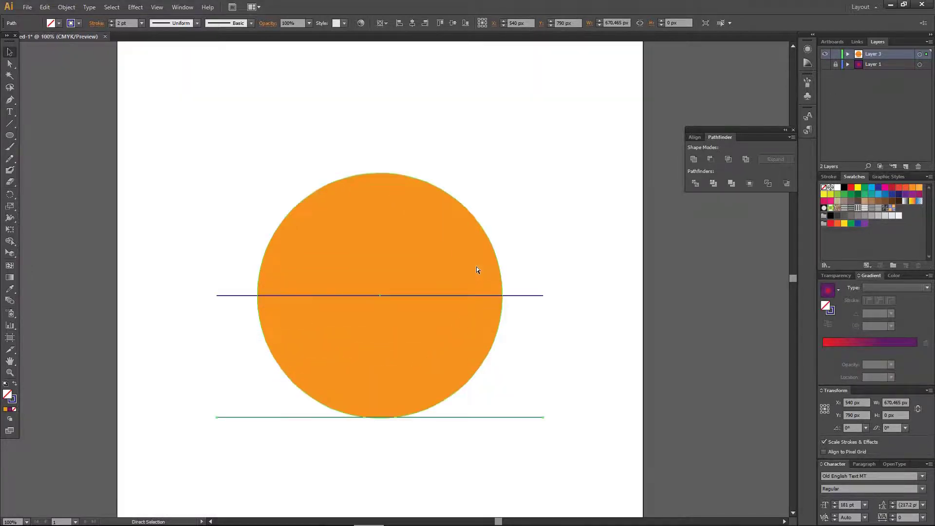
{"action": "key", "text": "v"}
{"action": "key", "text": "Down"}
{"action": "key", "text": "Down"}
{"action": "left_click", "coordinate": [532, 265]}
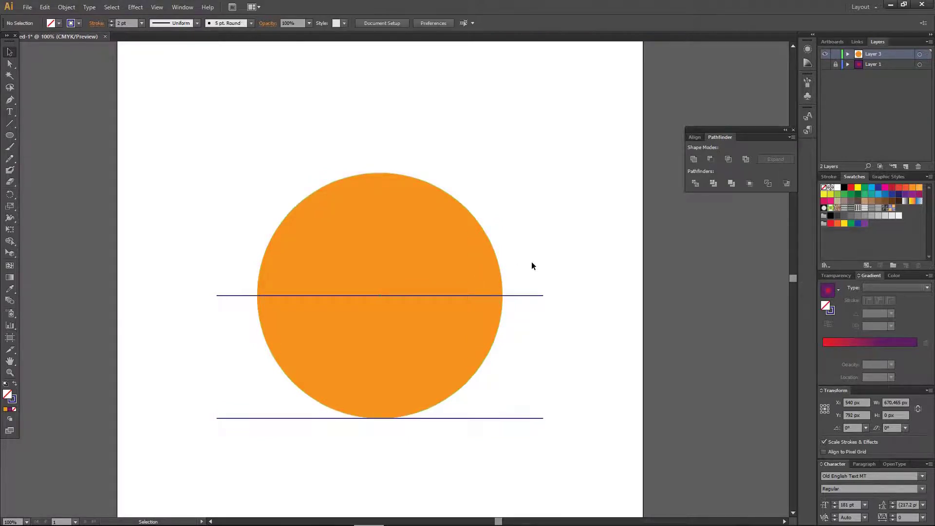
- Select both blue lines and expand their strokes into filled shapes
{"action": "scroll", "coordinate": [532, 260], "scroll_direction": "down", "scroll_amount": 3}
{"action": "left_click_drag", "start_coordinate": [522, 196], "coordinate": [564, 396]}
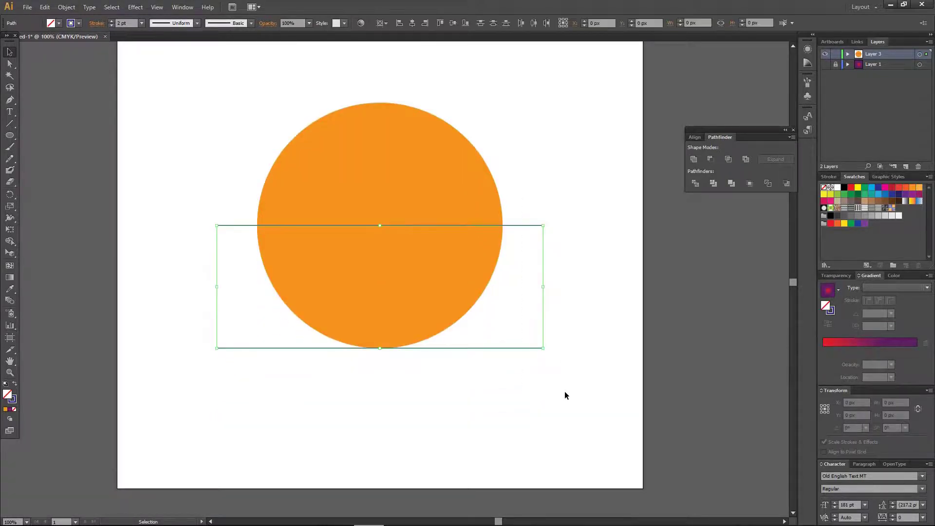
{"action": "left_click", "coordinate": [66, 7]}
{"action": "left_click", "coordinate": [138, 120]}
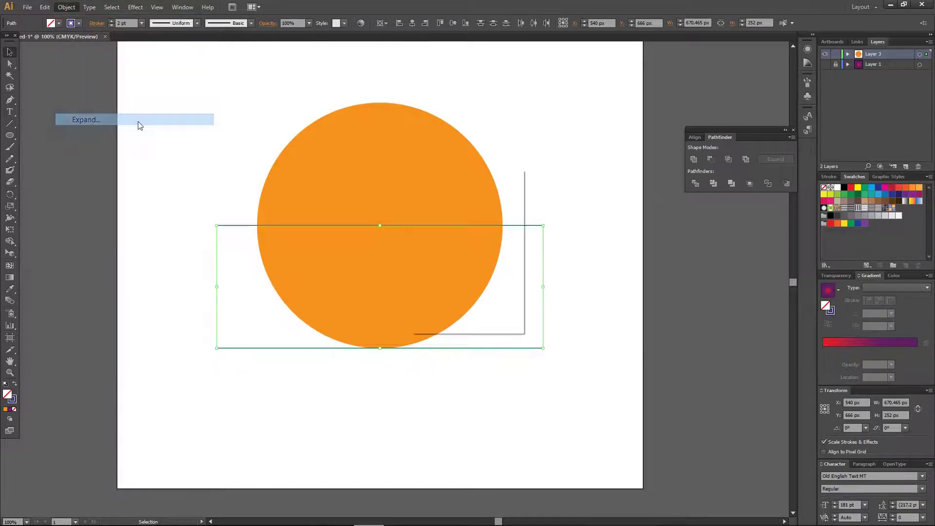
{"action": "left_click", "coordinate": [458, 309]}
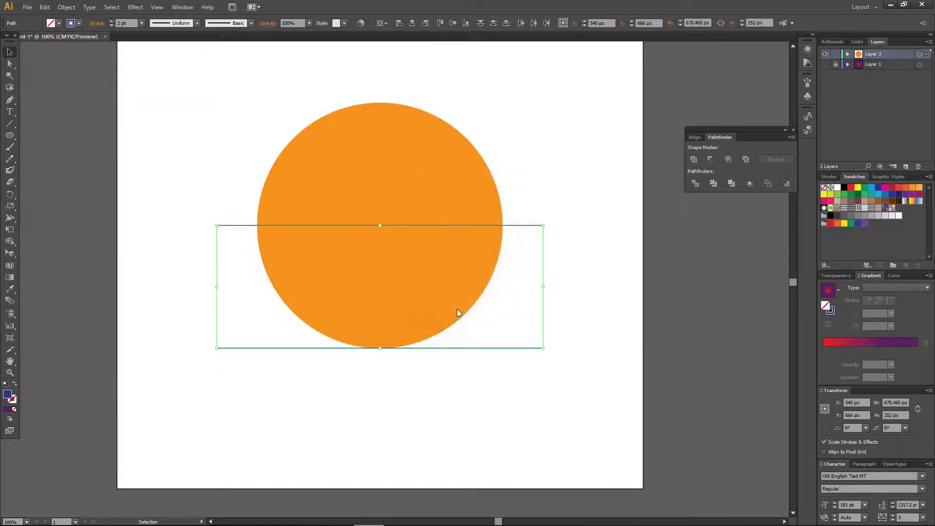
- Blend the two expanded lines, preview 6 specified steps in the blend options, and cancel the options
{"action": "left_click", "coordinate": [67, 6]}
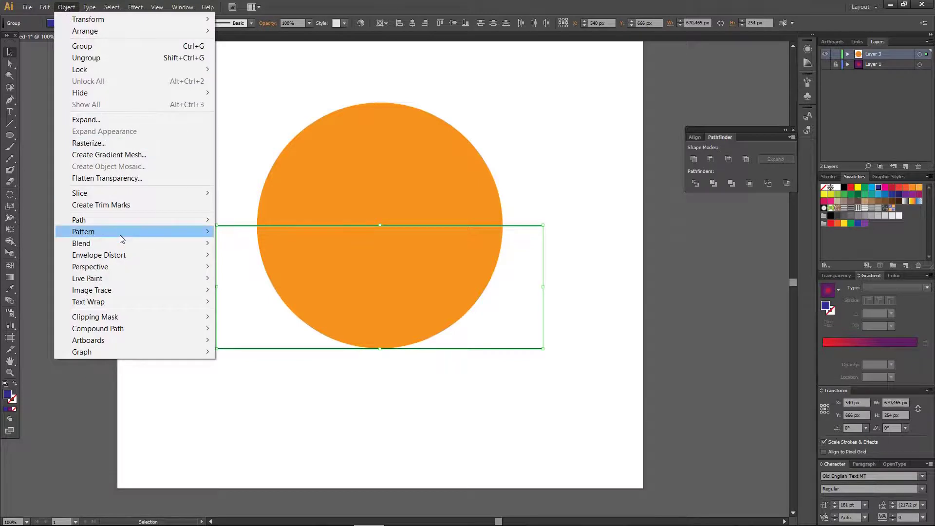
{"action": "left_click", "coordinate": [262, 241]}
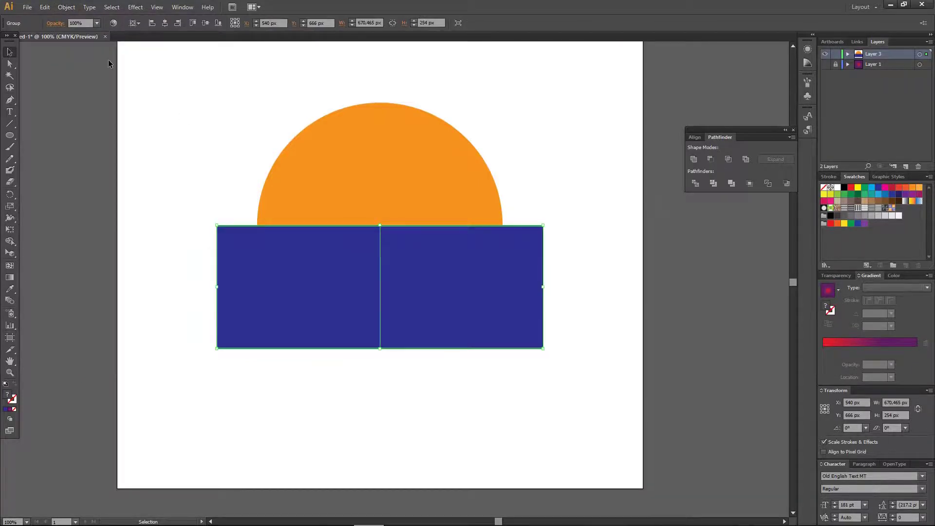
{"action": "left_click", "coordinate": [61, 5]}
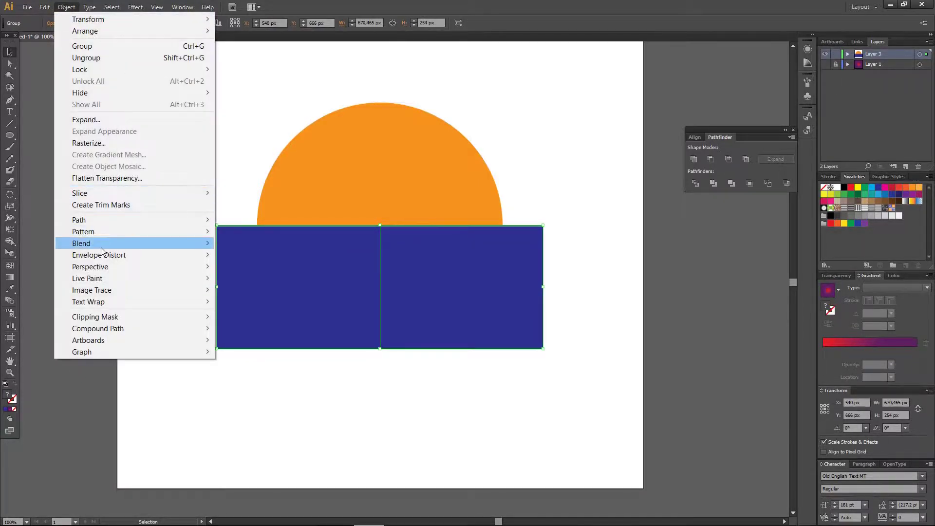
{"action": "mouse_move", "coordinate": [101, 246]}
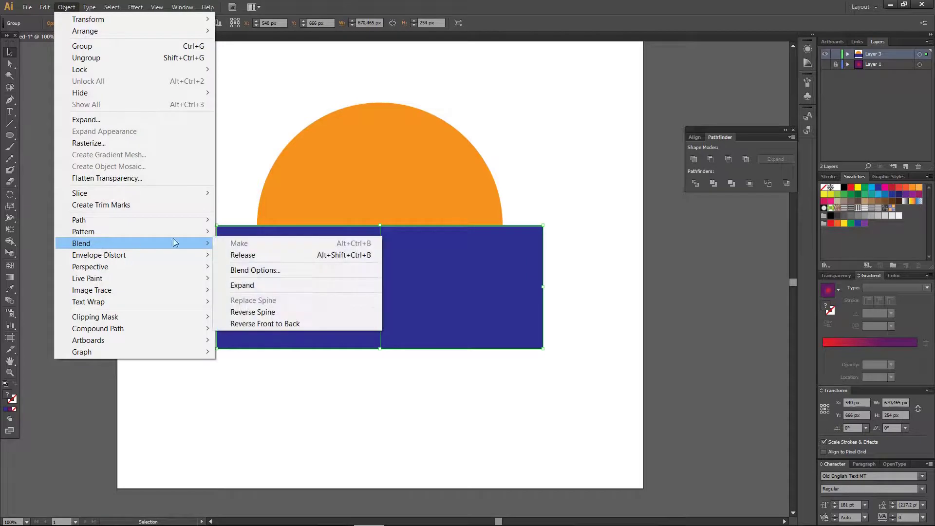
{"action": "left_click", "coordinate": [254, 270]}
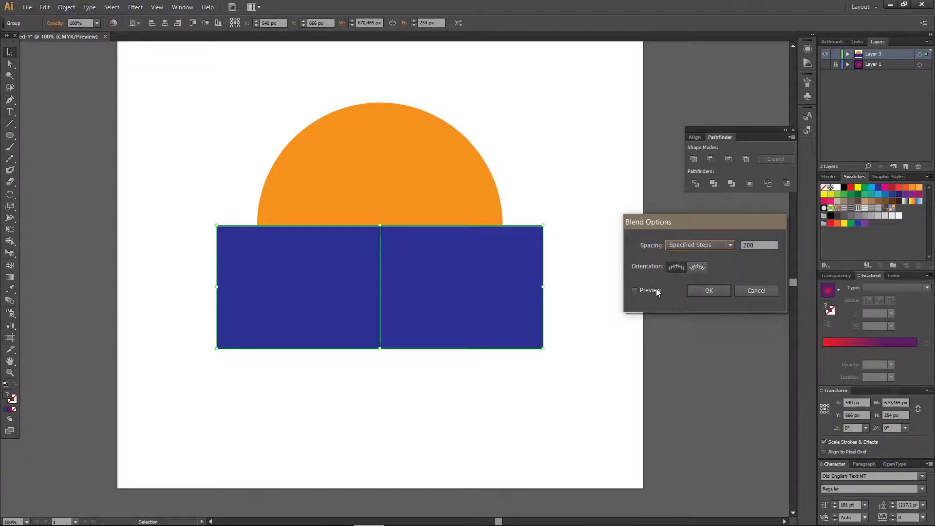
{"action": "double_click", "coordinate": [762, 245]}
{"action": "type", "text": "6"}
{"action": "left_click", "coordinate": [656, 291]}
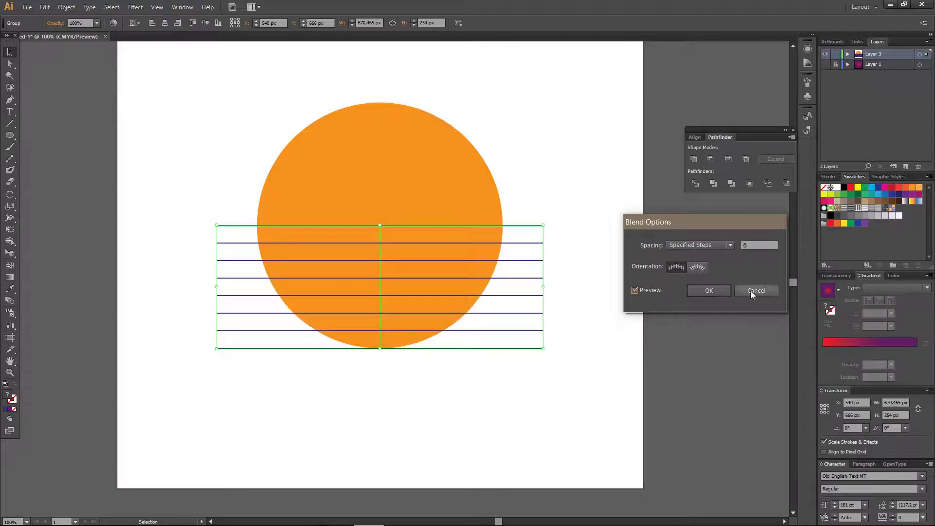
{"action": "left_click", "coordinate": [753, 290]}
- Undo the blend and the expansion of the two blue lines
{"action": "left_click", "coordinate": [647, 288]}
{"action": "key", "text": "ctrl+z"}
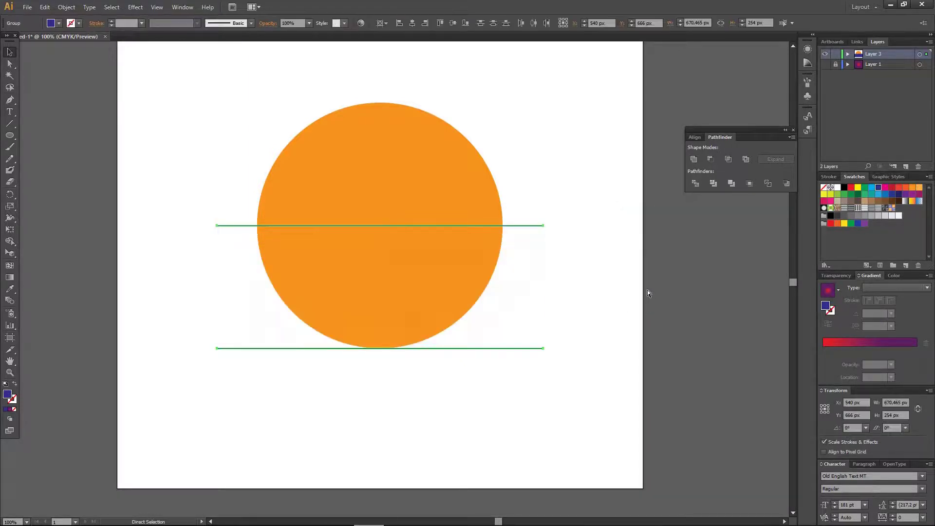
{"action": "left_click", "coordinate": [548, 340]}
{"action": "left_click", "coordinate": [538, 347]}
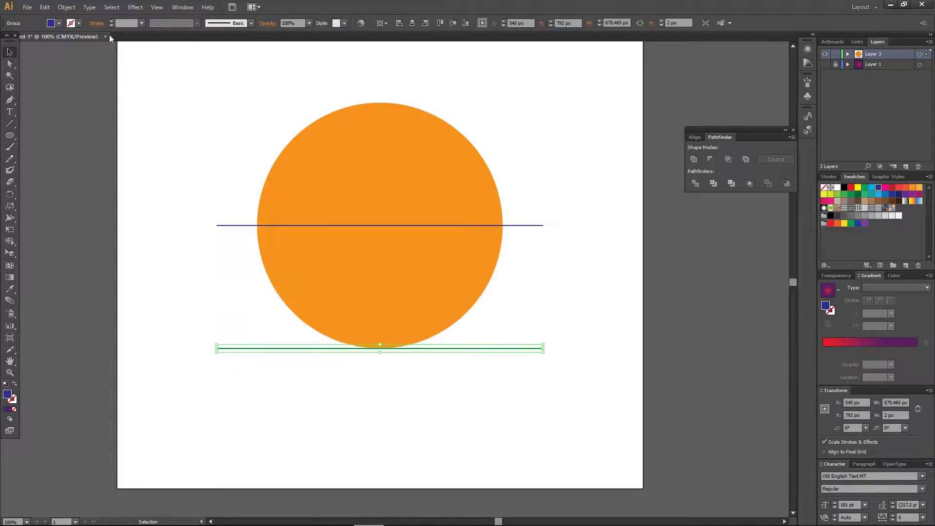
{"action": "key", "text": "a"}
{"action": "key", "text": "v"}
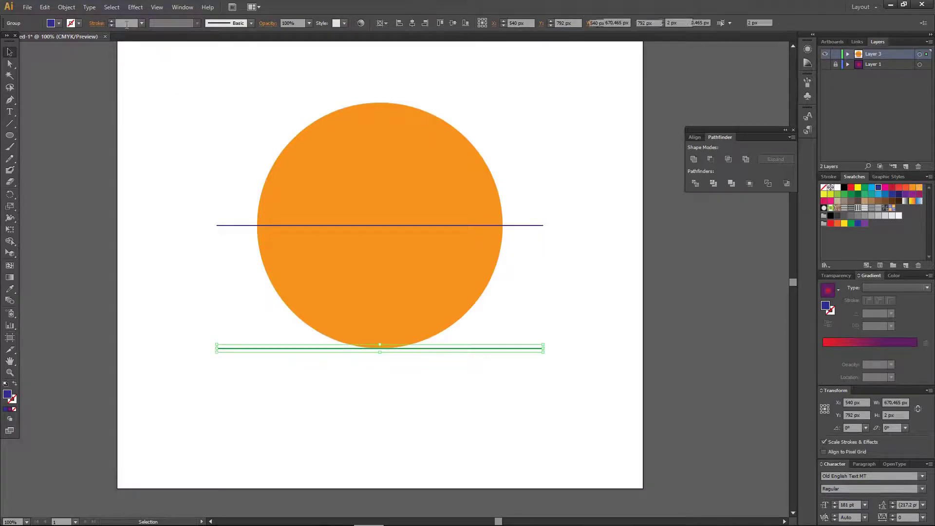
{"action": "key", "text": "ctrl+a"}
- Set the lower blue line's stroke weight to 30 pt
{"action": "left_click", "coordinate": [266, 335]}
{"action": "left_click", "coordinate": [266, 347]}
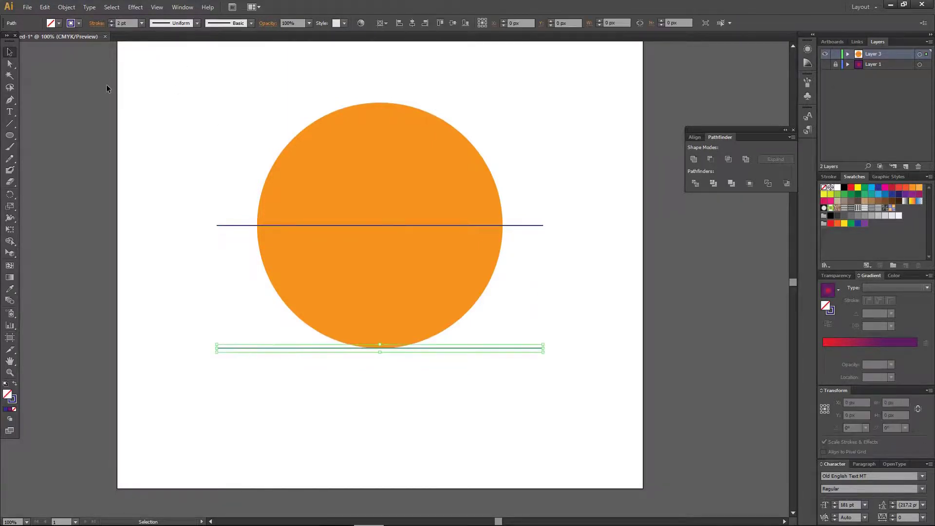
{"action": "left_click", "coordinate": [122, 23]}
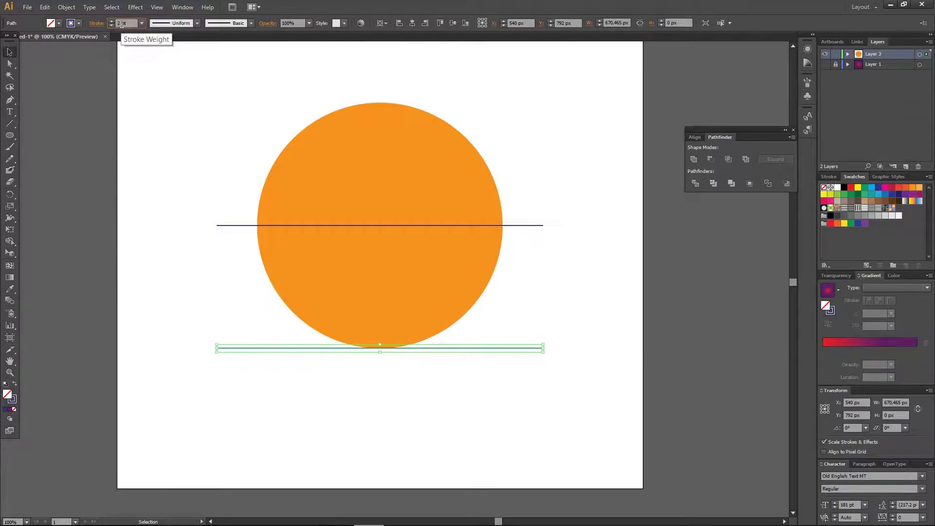
{"action": "key", "text": "Return"}
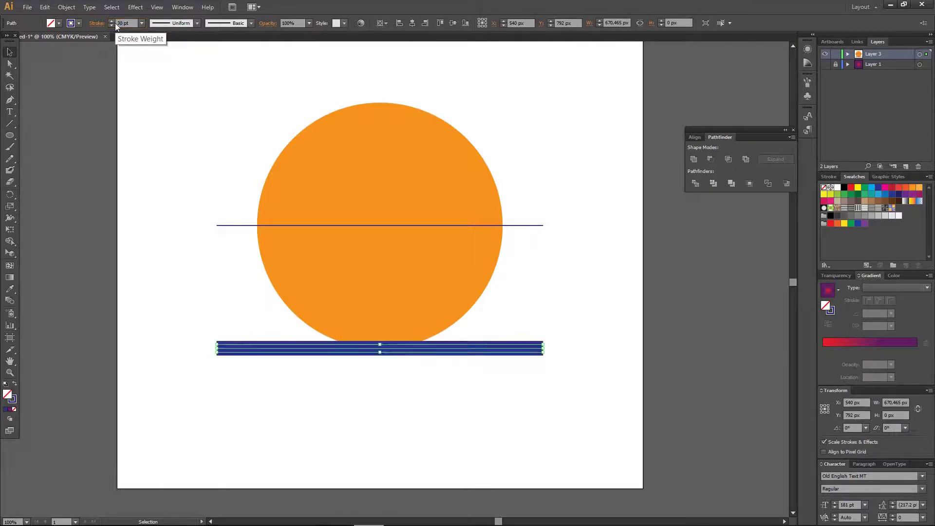
- Select the thin and the thick blue line together and expand their strokes into filled shapes
{"action": "left_click", "coordinate": [94, 112]}
{"action": "left_click_drag", "start_coordinate": [525, 189], "coordinate": [579, 404]}
{"action": "left_click", "coordinate": [66, 7]}
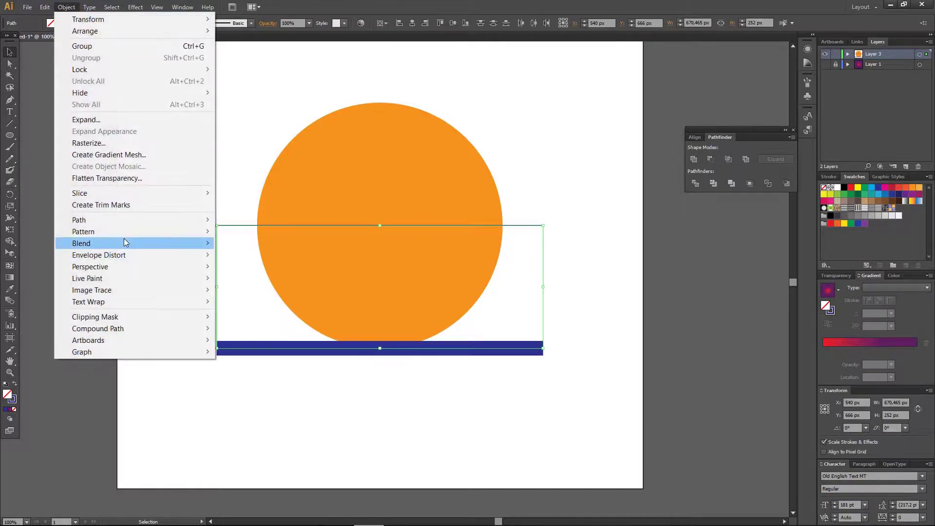
{"action": "left_click", "coordinate": [117, 120]}
{"action": "key", "text": "Return"}
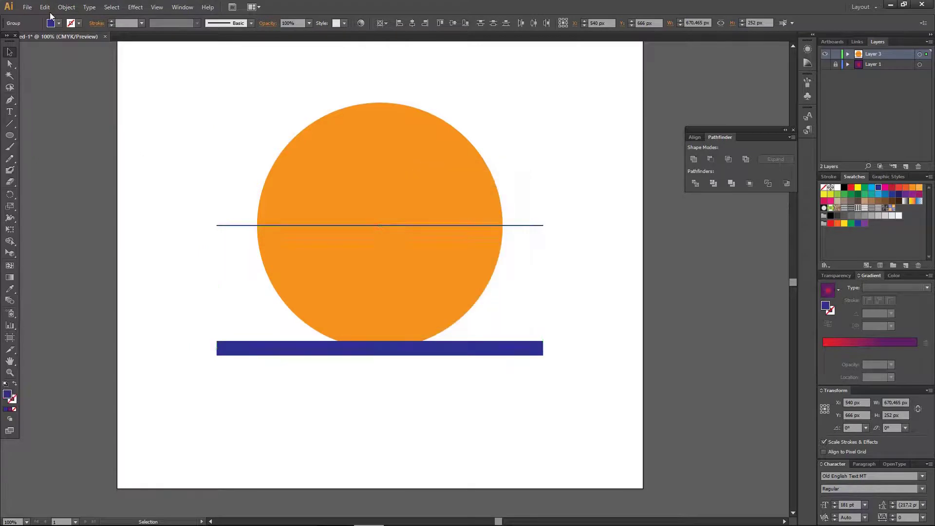
- Blend the thin and the thick blue bars using specified steps spacing with 6 steps
{"action": "left_click", "coordinate": [66, 7]}
{"action": "mouse_move", "coordinate": [195, 243]}
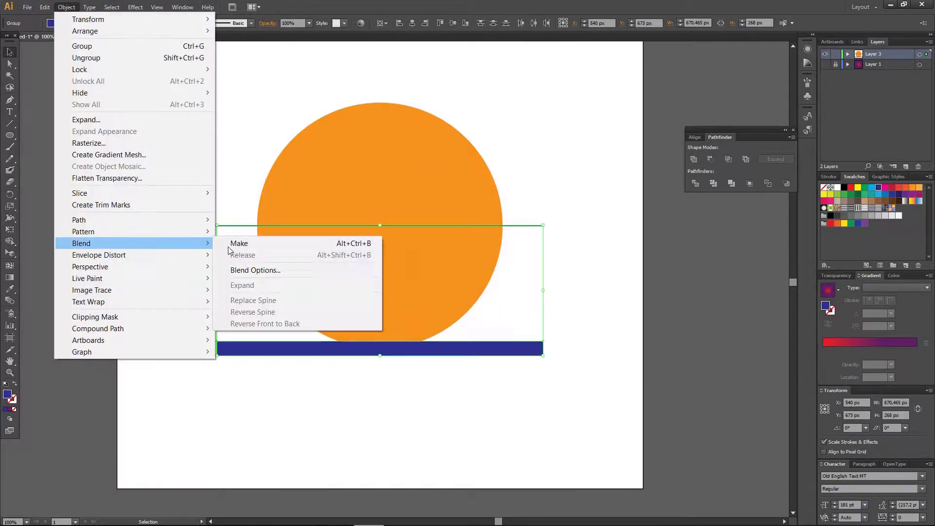
{"action": "left_click", "coordinate": [271, 243]}
{"action": "left_click", "coordinate": [73, 8]}
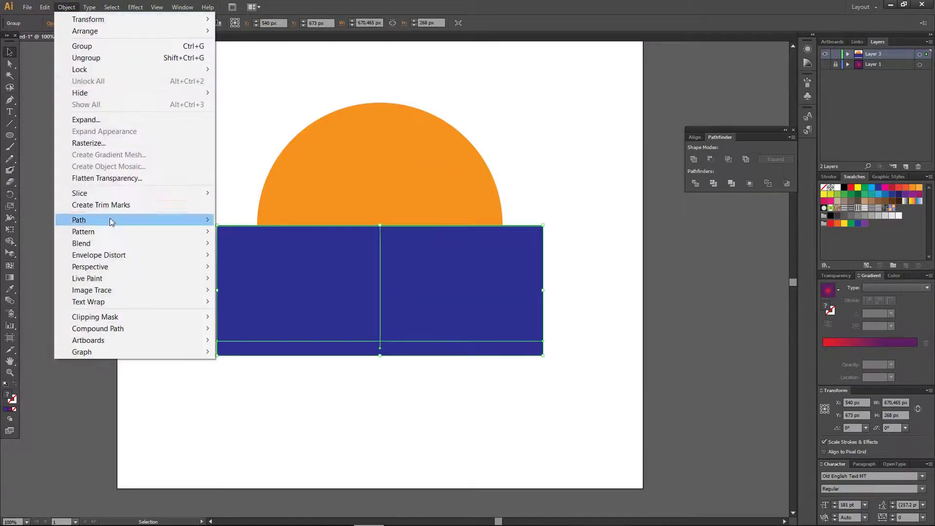
{"action": "mouse_move", "coordinate": [112, 246]}
{"action": "left_click", "coordinate": [267, 275]}
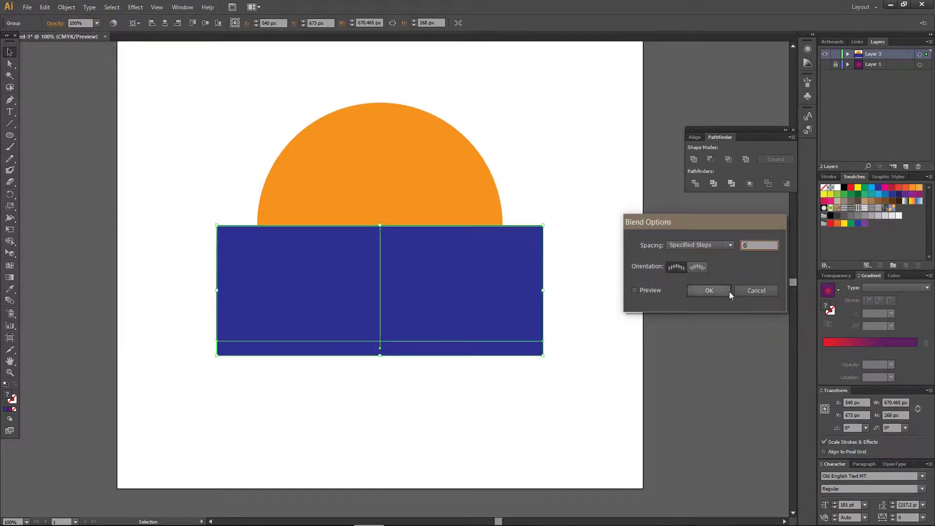
{"action": "type", "text": "5"}
{"action": "left_click", "coordinate": [720, 291]}
{"action": "left_click", "coordinate": [640, 241]}
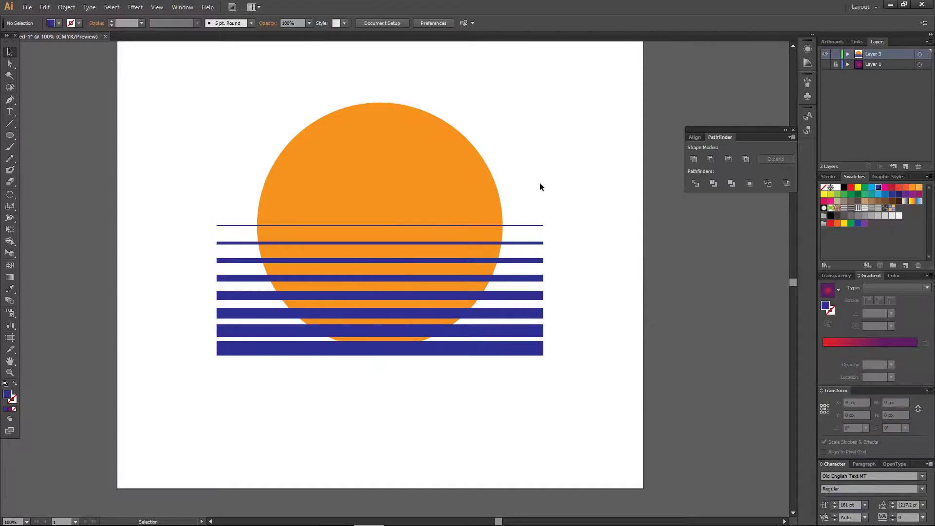
- Select only the blended blue stripes and expand their object and fill into separate shapes
{"action": "left_click_drag", "start_coordinate": [231, 95], "coordinate": [493, 388]}
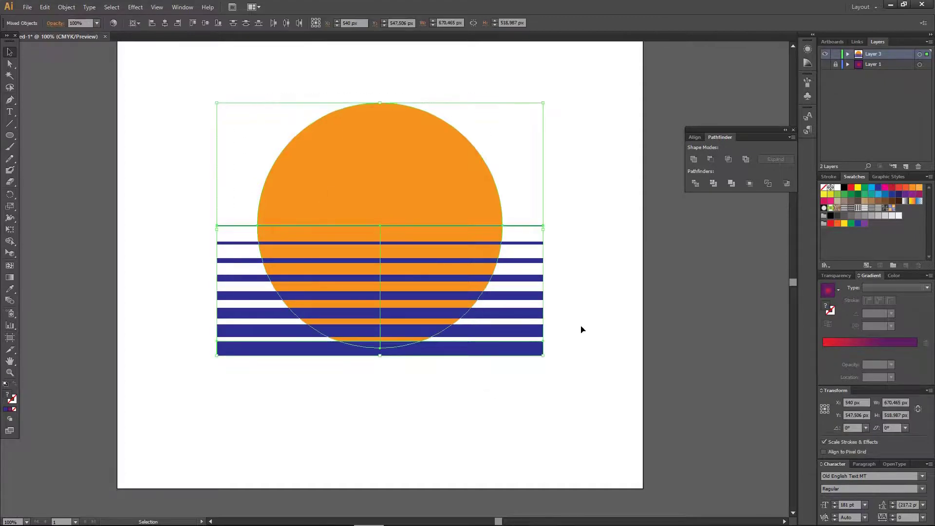
{"action": "left_click", "coordinate": [542, 265]}
{"action": "left_click", "coordinate": [541, 261]}
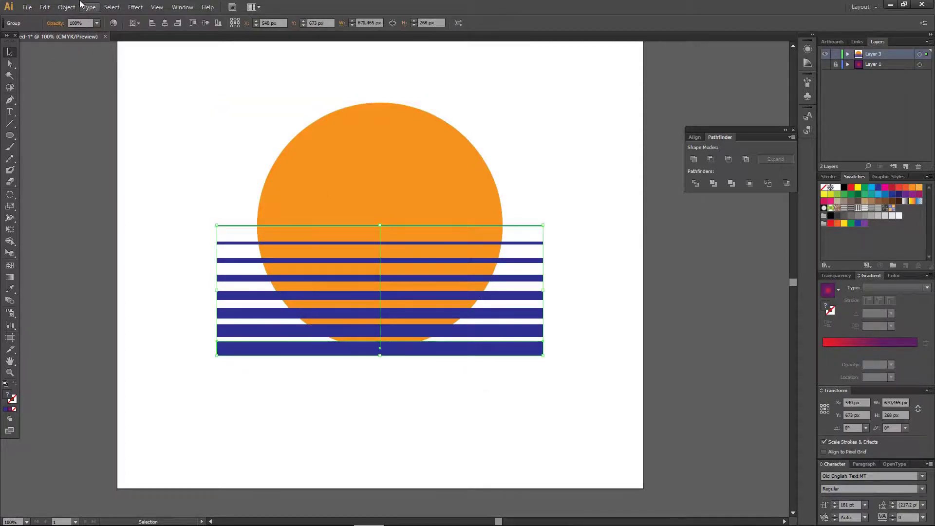
{"action": "left_click", "coordinate": [66, 7]}
{"action": "left_click", "coordinate": [97, 120]}
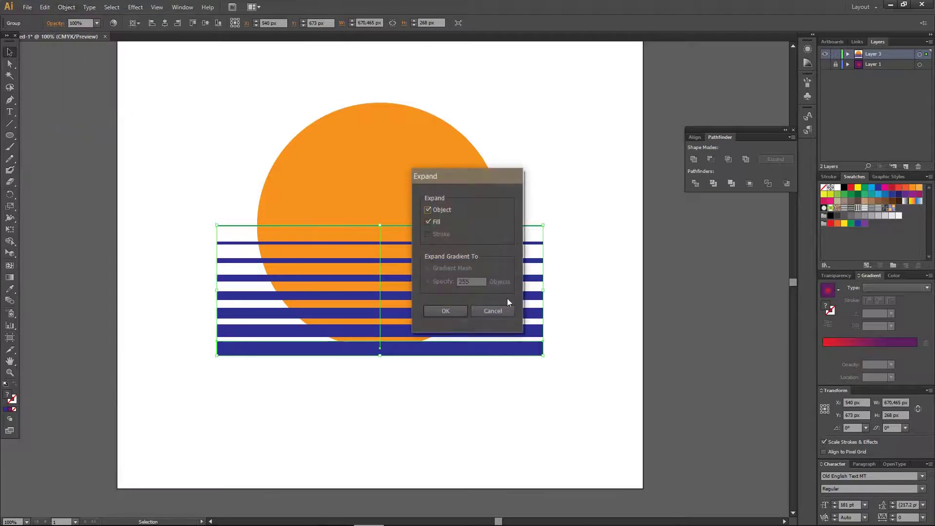
{"action": "left_click", "coordinate": [445, 312]}
- Select the circle and all stripes together and subtract the stripes from the circle with Minus Front
{"action": "left_click_drag", "start_coordinate": [294, 63], "coordinate": [447, 413]}
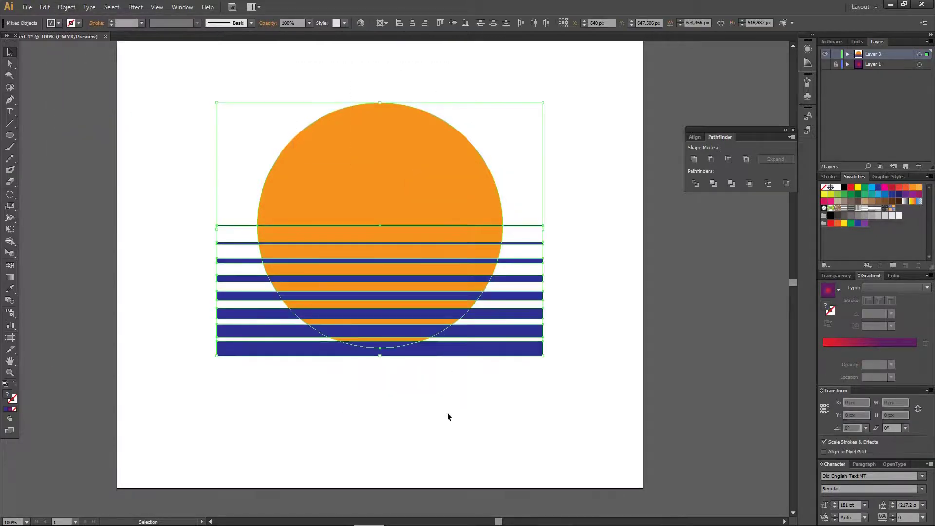
{"action": "left_click", "coordinate": [705, 162]}
{"action": "left_click", "coordinate": [597, 166]}
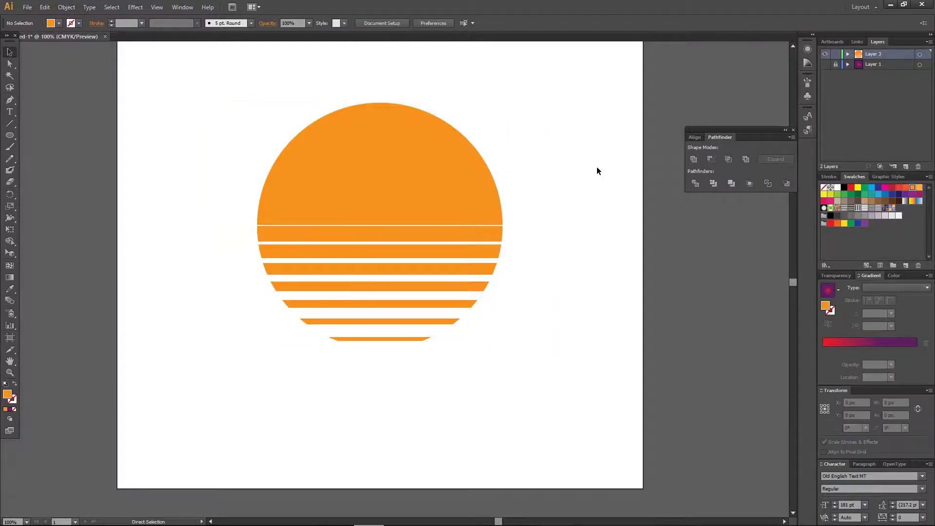
- Fill the striped sun with the yellow-to-red linear gradient swatch
{"action": "key", "text": "ctrl+minus"}
{"action": "left_click", "coordinate": [442, 242]}
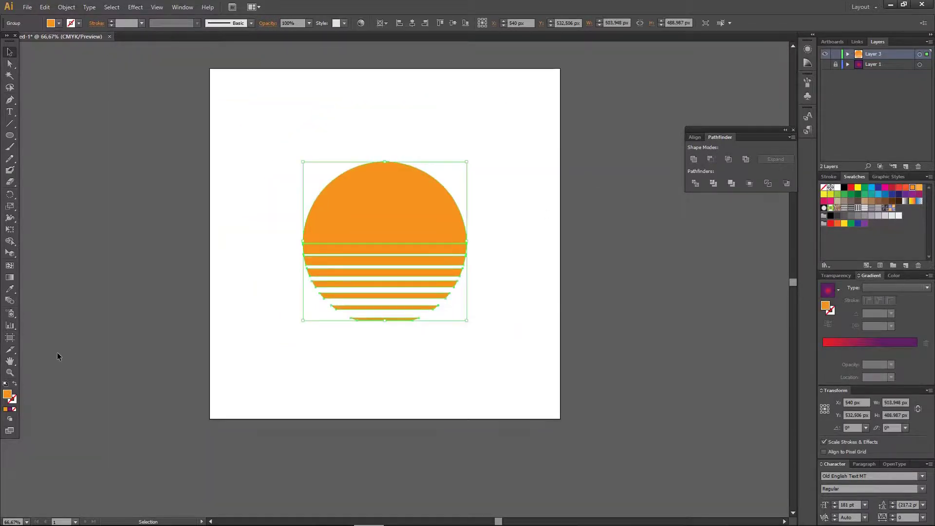
{"action": "left_click", "coordinate": [59, 24]}
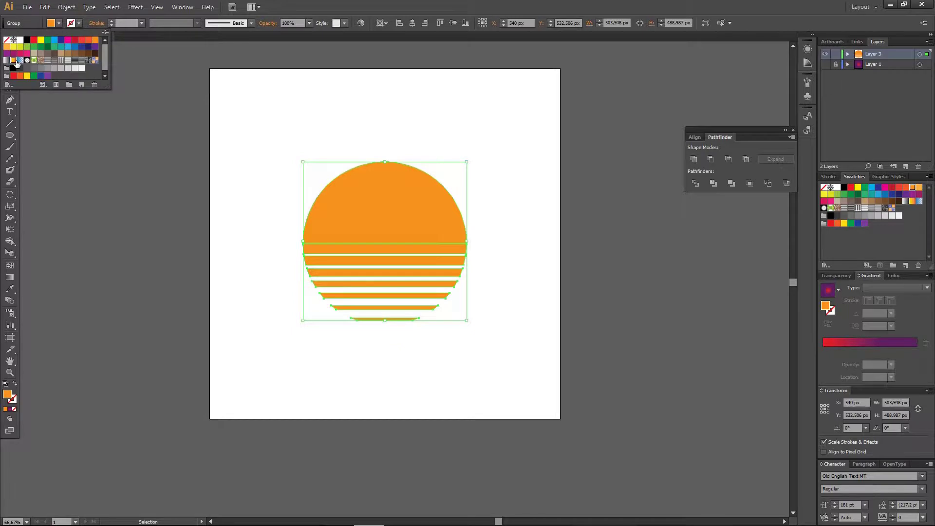
{"action": "left_click", "coordinate": [13, 60]}
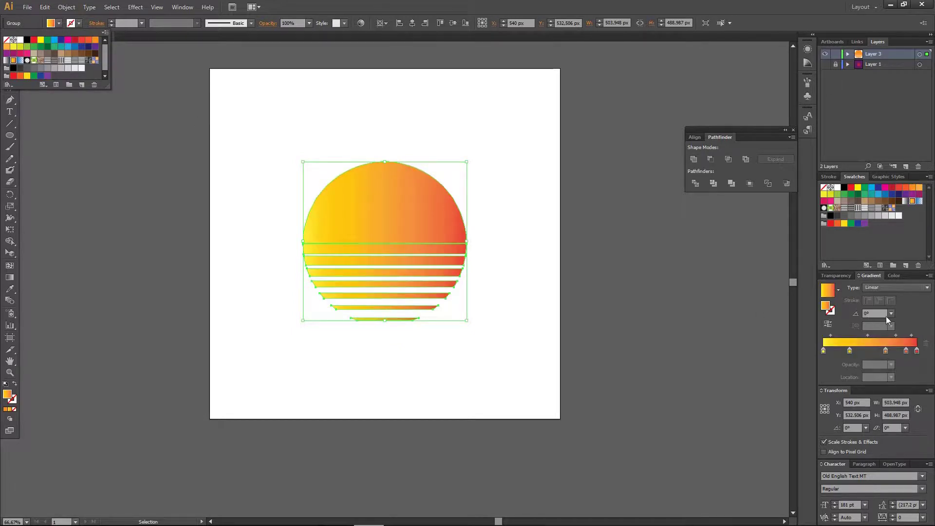
{"action": "left_click", "coordinate": [688, 264]}
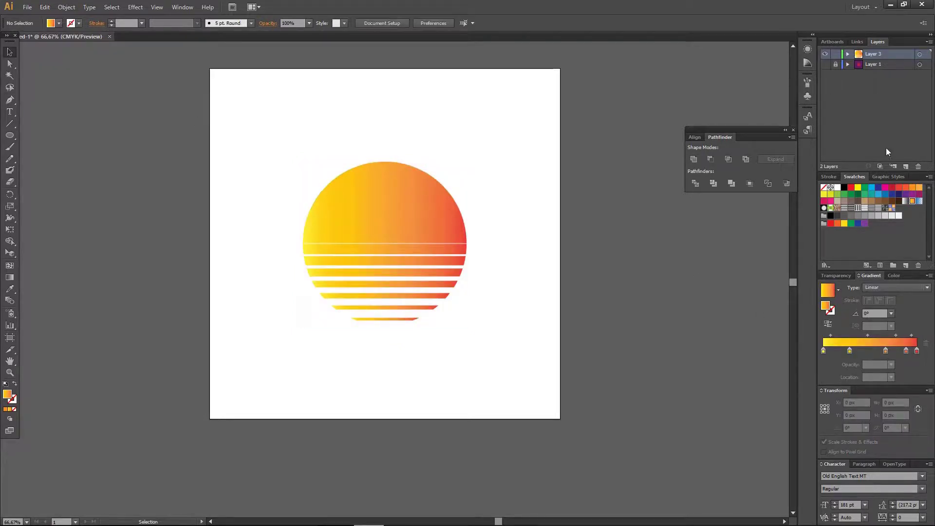
- Add a new layer beneath the sun's layer and draw a 1080 x 1080 px rectangle covering the whole artboard
{"action": "left_click", "coordinate": [905, 166]}
{"action": "left_click_drag", "start_coordinate": [874, 53], "coordinate": [872, 69]}
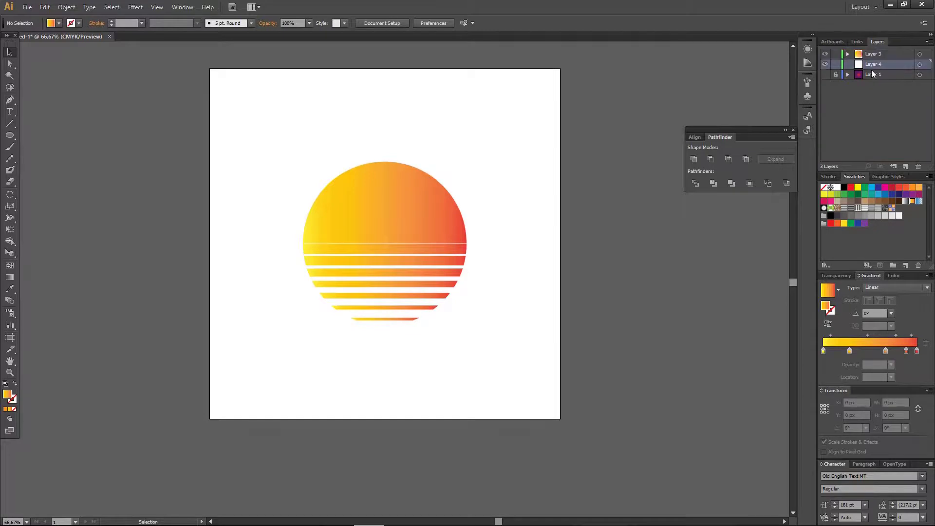
{"action": "left_click_drag", "start_coordinate": [10, 135], "coordinate": [29, 136]}
{"action": "left_click_drag", "start_coordinate": [210, 68], "coordinate": [561, 417]}
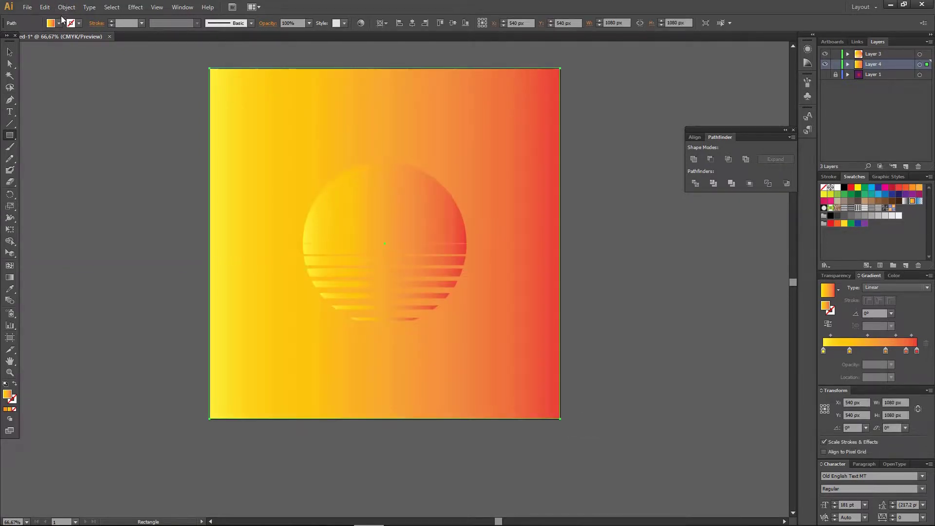
- Fill the background rectangle with the white-to-black gradient swatch and set the gradient type to Radial
{"action": "left_click", "coordinate": [59, 24]}
{"action": "left_click", "coordinate": [6, 60]}
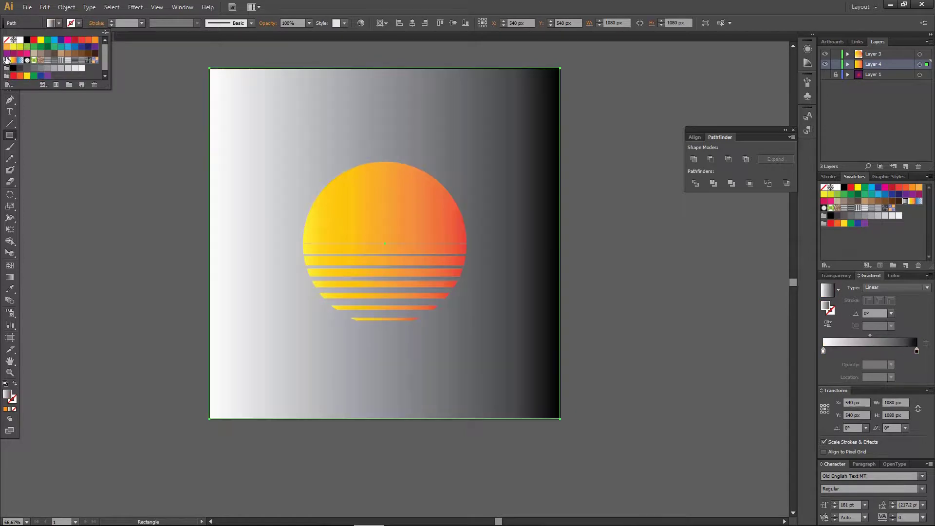
{"action": "left_click", "coordinate": [887, 291]}
{"action": "left_click", "coordinate": [888, 291]}
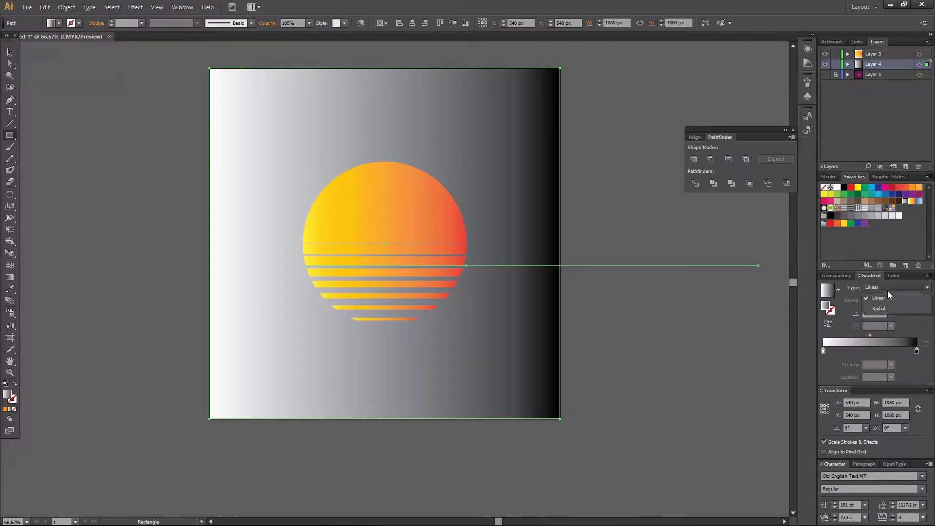
{"action": "left_click", "coordinate": [889, 304]}
{"action": "key", "text": "v"}
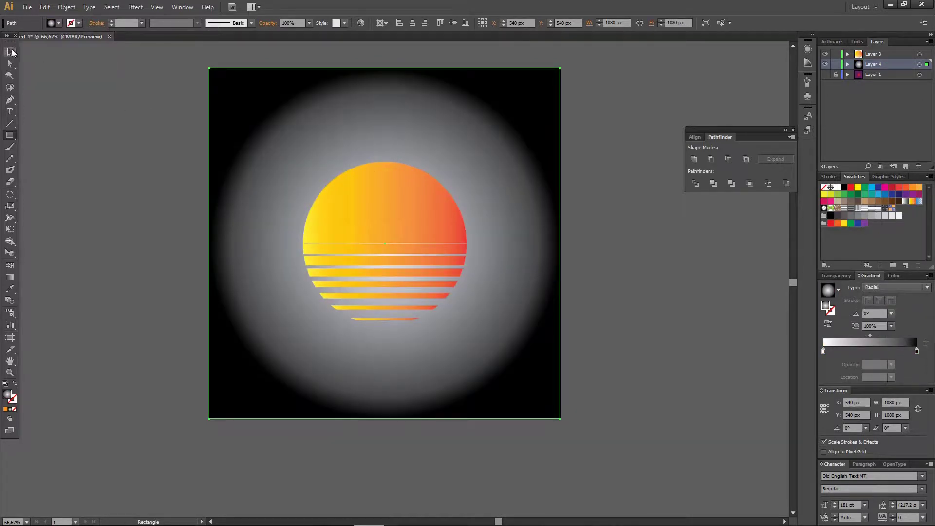
- Set the background gradient's inner white stop to dark red, C 10.98, M 92.16, Y 100, K 34
{"action": "left_click", "coordinate": [824, 351]}
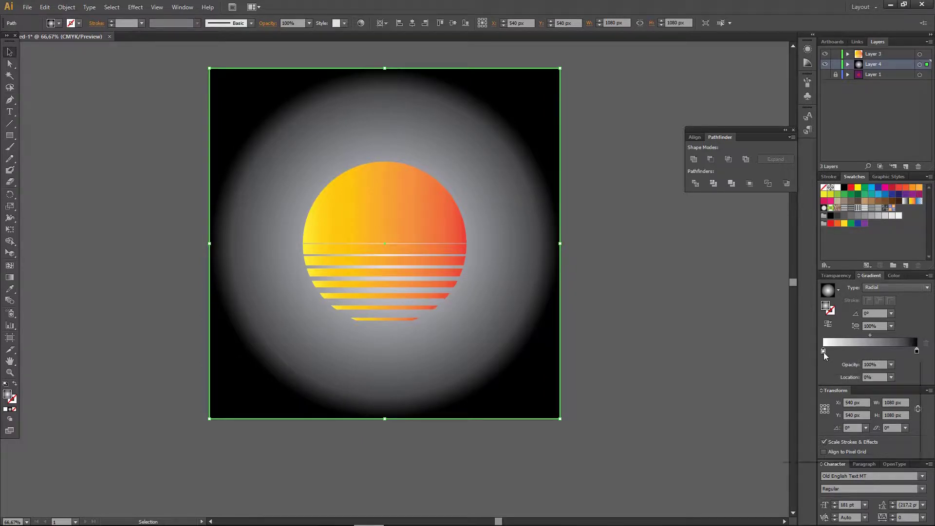
{"action": "double_click", "coordinate": [823, 351]}
{"action": "left_click_drag", "start_coordinate": [837, 446], "coordinate": [851, 424]}
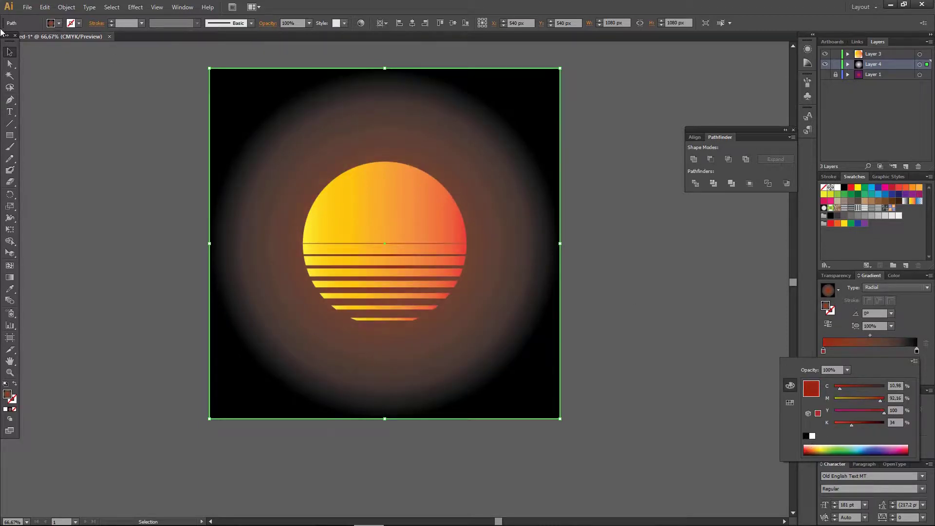
{"action": "left_click", "coordinate": [9, 49]}
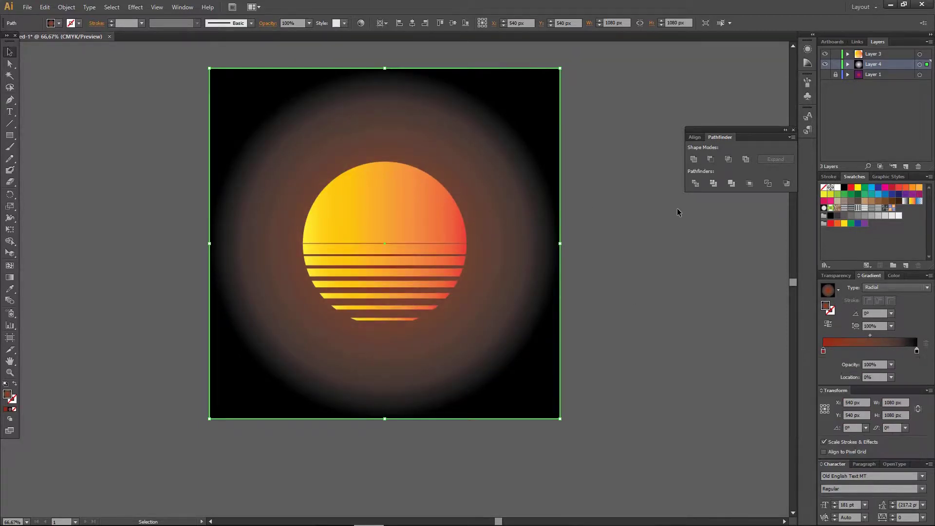
- Try blue and violet tones on the background gradient's outer black stop and settle on a darkened purple
{"action": "double_click", "coordinate": [916, 351]}
{"action": "left_click", "coordinate": [881, 445]}
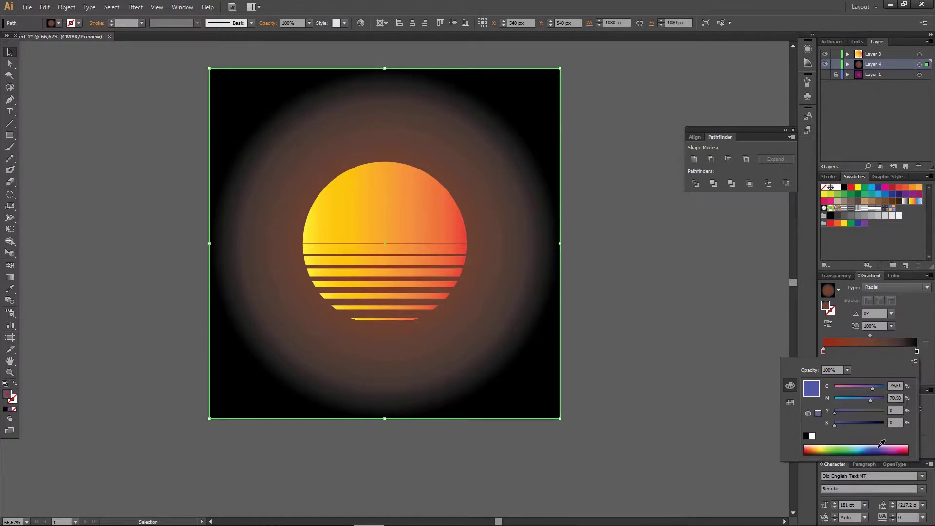
{"action": "left_click_drag", "start_coordinate": [881, 444], "coordinate": [884, 449]}
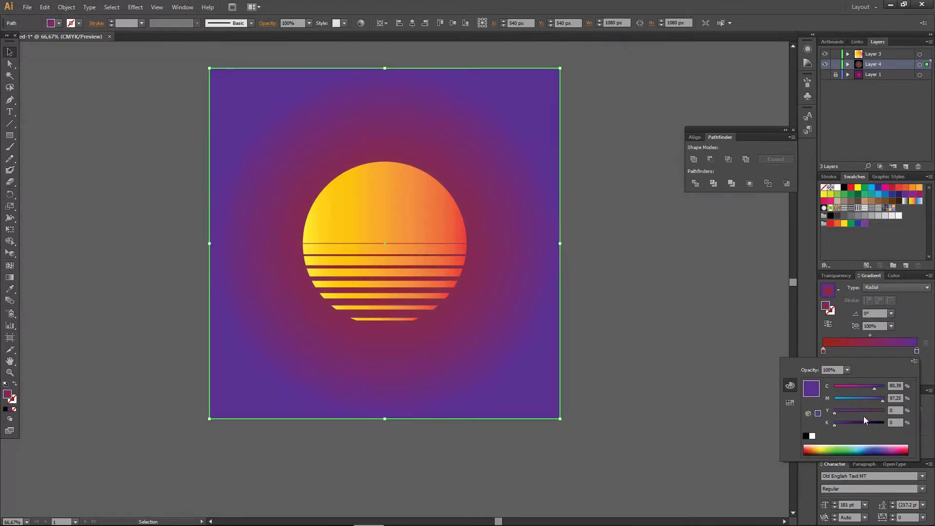
{"action": "left_click", "coordinate": [878, 447]}
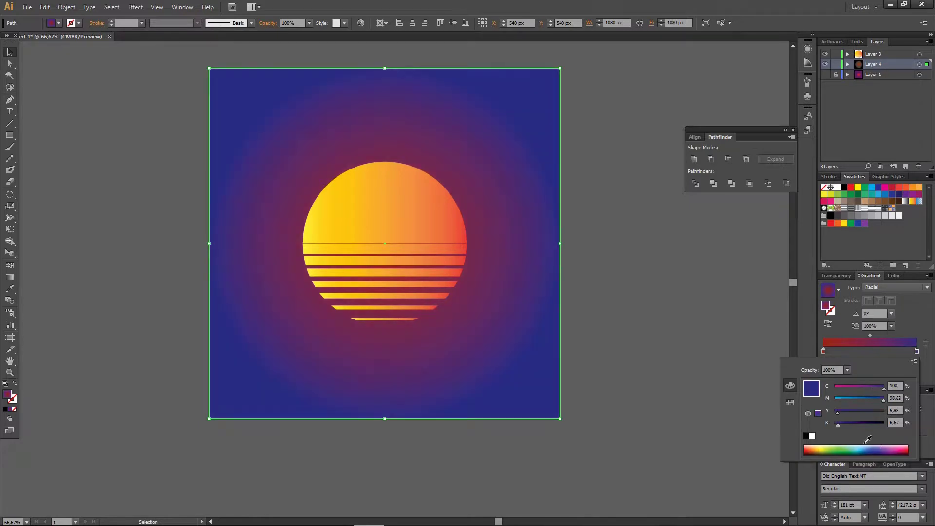
{"action": "left_click_drag", "start_coordinate": [835, 425], "coordinate": [847, 429]}
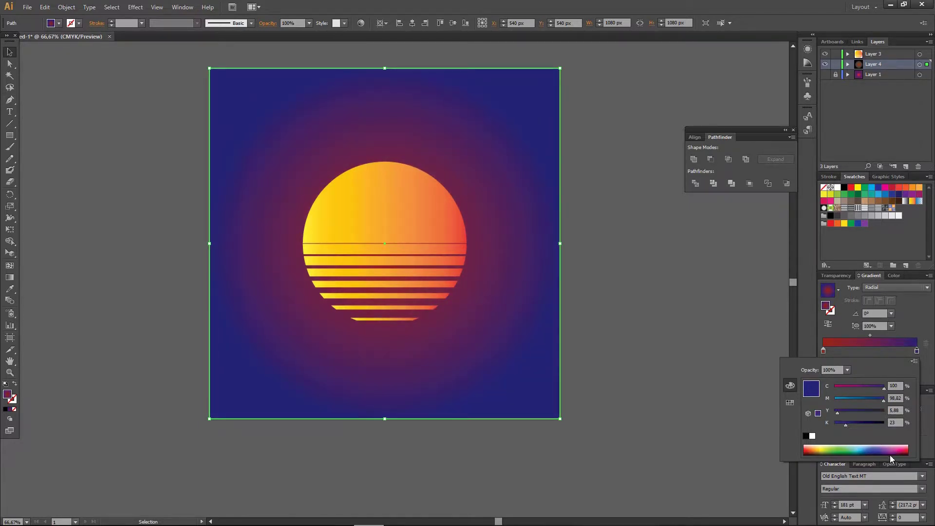
{"action": "left_click", "coordinate": [890, 447]}
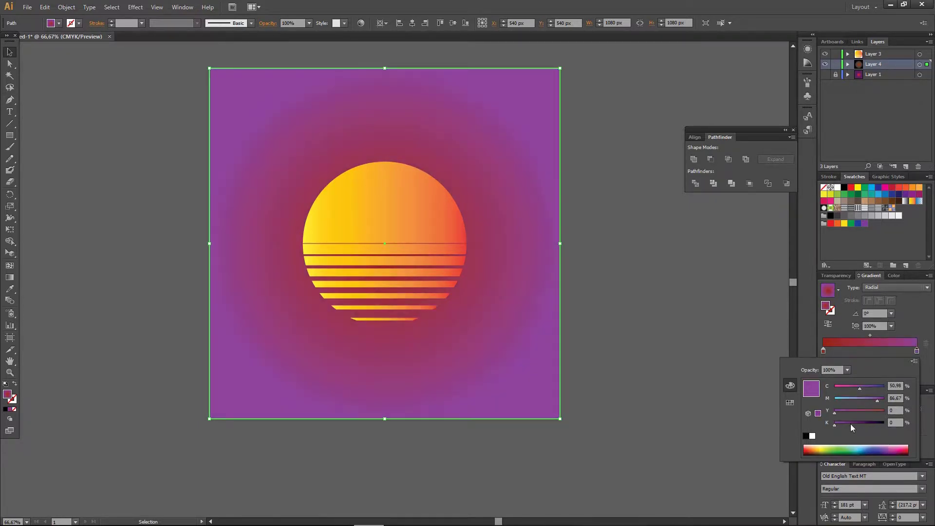
{"action": "left_click_drag", "start_coordinate": [850, 423], "coordinate": [847, 423]}
{"action": "key", "text": "Escape"}
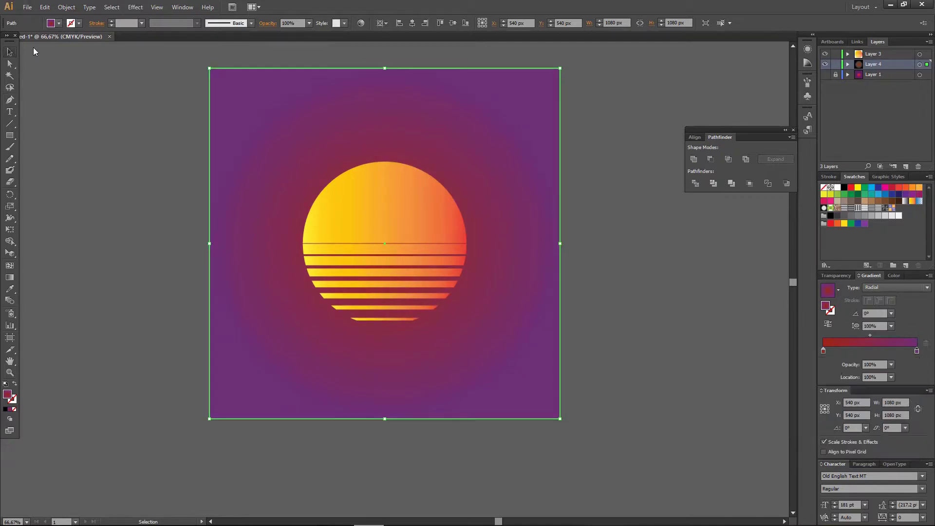
{"action": "left_click", "coordinate": [623, 175]}
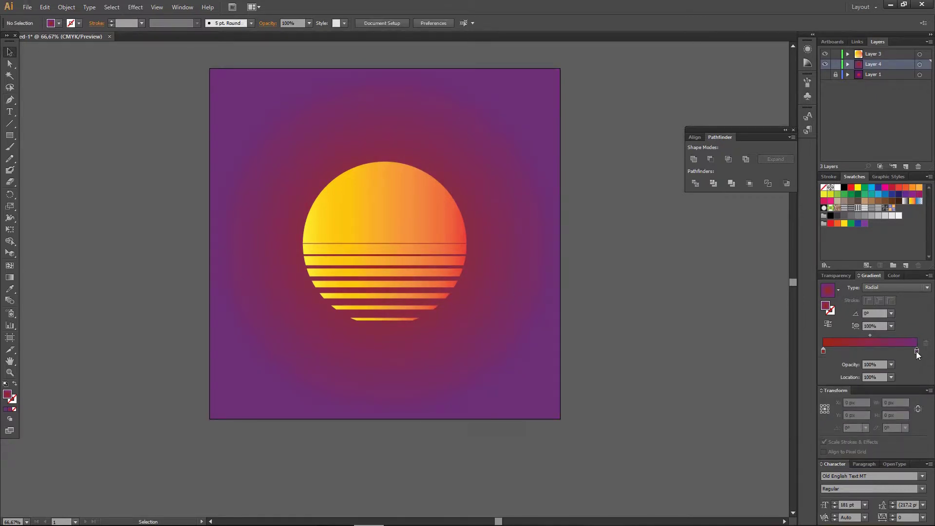
- Move the background gradient's outer purple stop inward and add another stop at 57.65% to tighten the red glow around the sun
{"action": "left_click_drag", "start_coordinate": [916, 351], "coordinate": [889, 353]}
{"action": "left_click", "coordinate": [550, 312]}
{"action": "mouse_move", "coordinate": [884, 351]}
{"action": "left_mouse_down"}
{"action": "mouse_move", "coordinate": [918, 352]}
{"action": "mouse_move", "coordinate": [896, 351]}
{"action": "left_mouse_up"}
{"action": "left_click", "coordinate": [877, 351]}
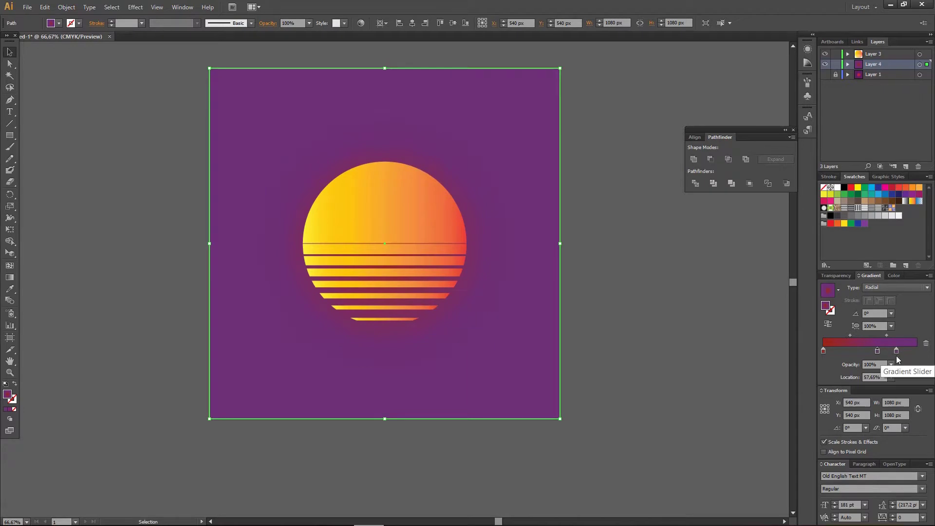
{"action": "left_click", "coordinate": [649, 295]}
{"action": "scroll", "coordinate": [648, 295], "scroll_direction": "up", "scroll_amount": 2}
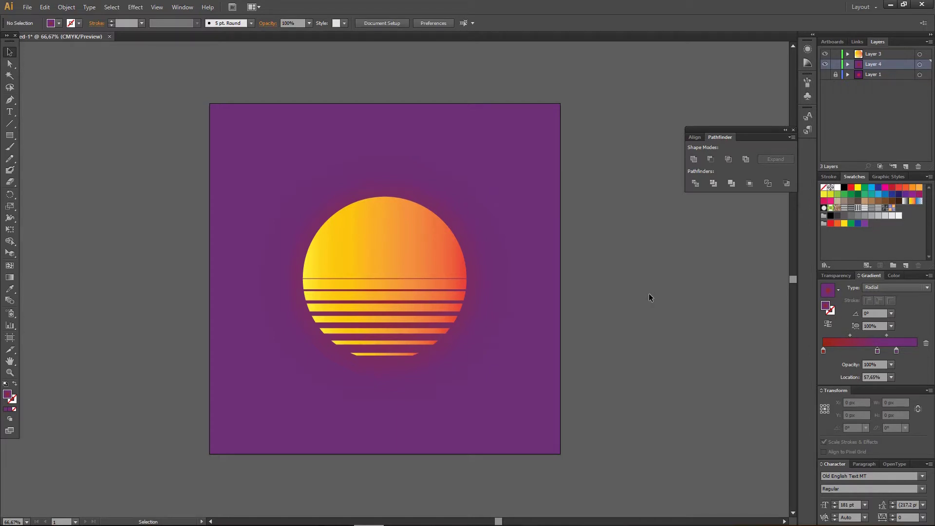
{"action": "scroll", "coordinate": [649, 297], "scroll_direction": "down", "scroll_amount": 1}
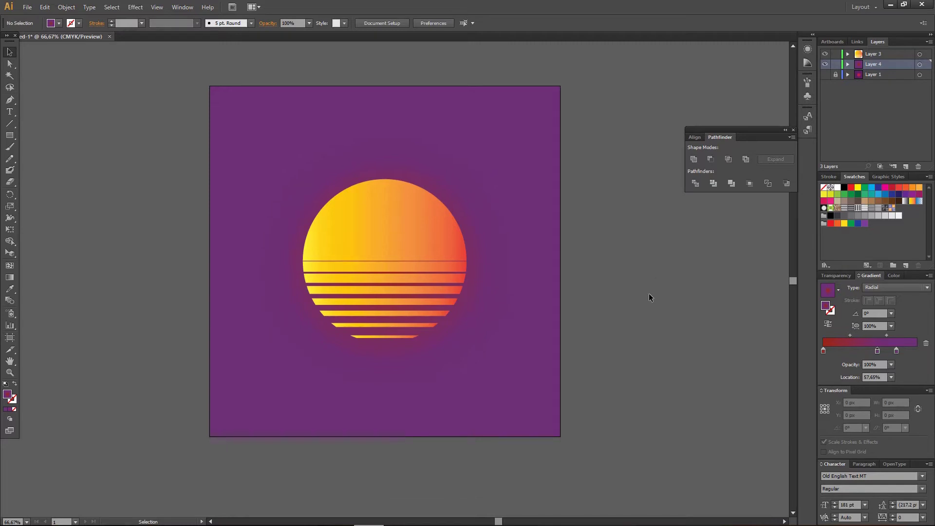